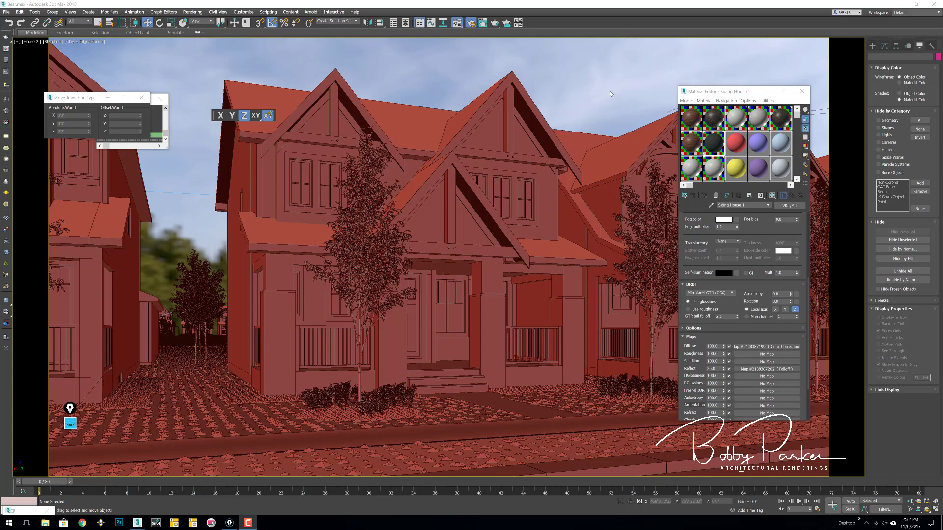
- Enable the Action Safe and Title Safe frames in the viewport configuration to overlay rule-of-thirds guides on the camera view
left_click(732, 510)
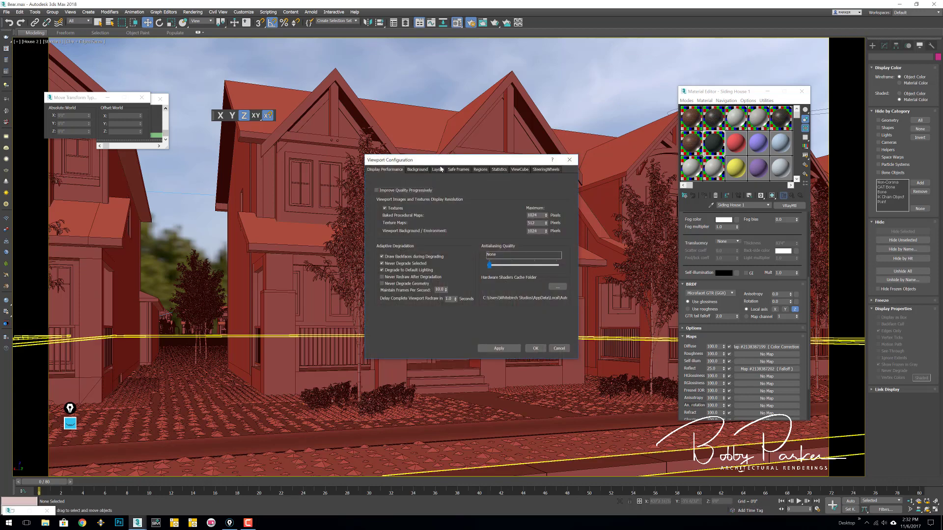
left_click(435, 170)
left_click(457, 169)
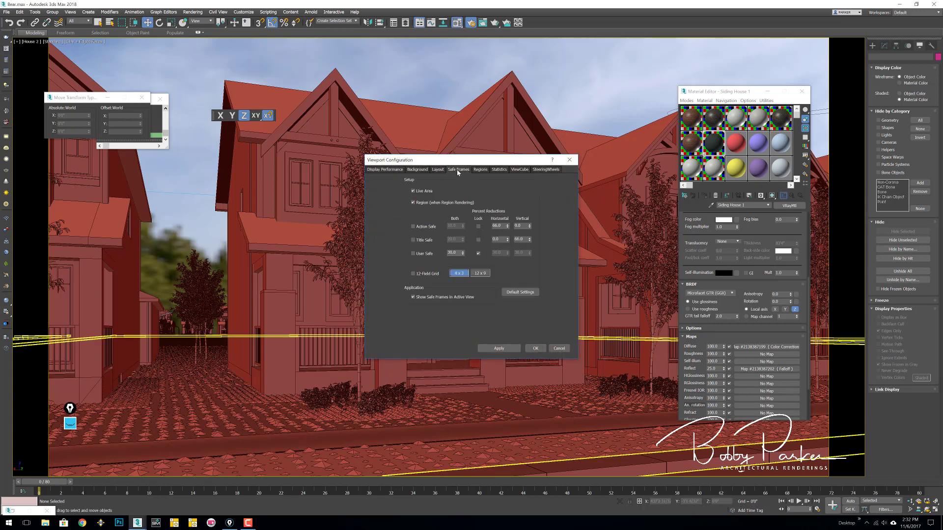
left_click(424, 226)
left_click(505, 225)
left_click(519, 240)
left_click(505, 348)
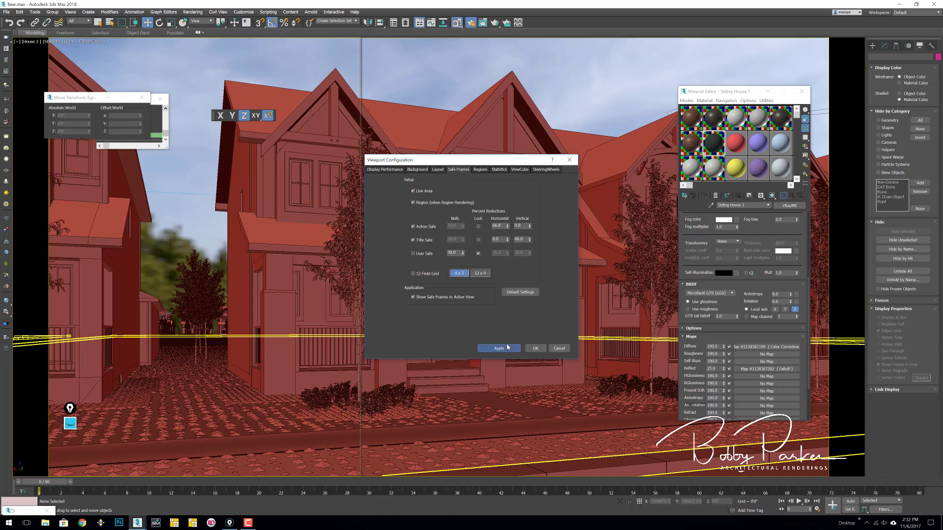
left_click(538, 351)
left_click(934, 509)
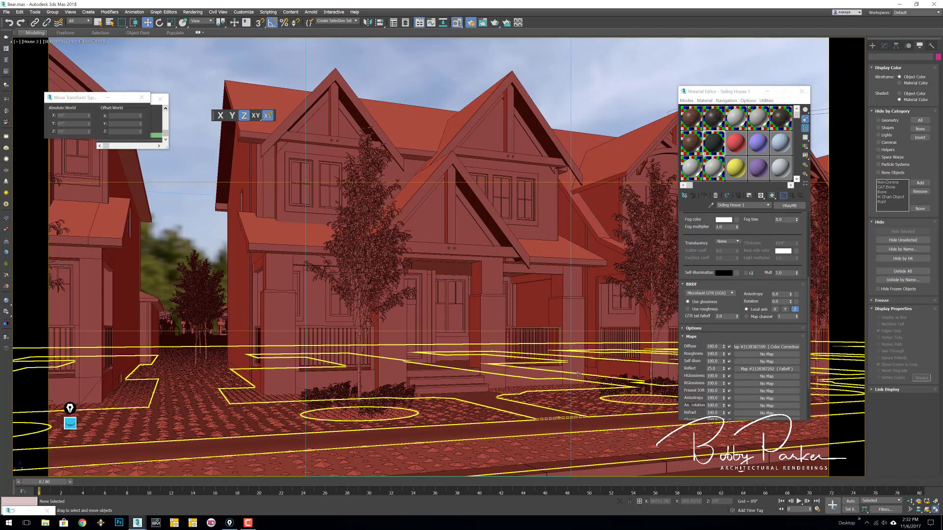
key("shift+s")
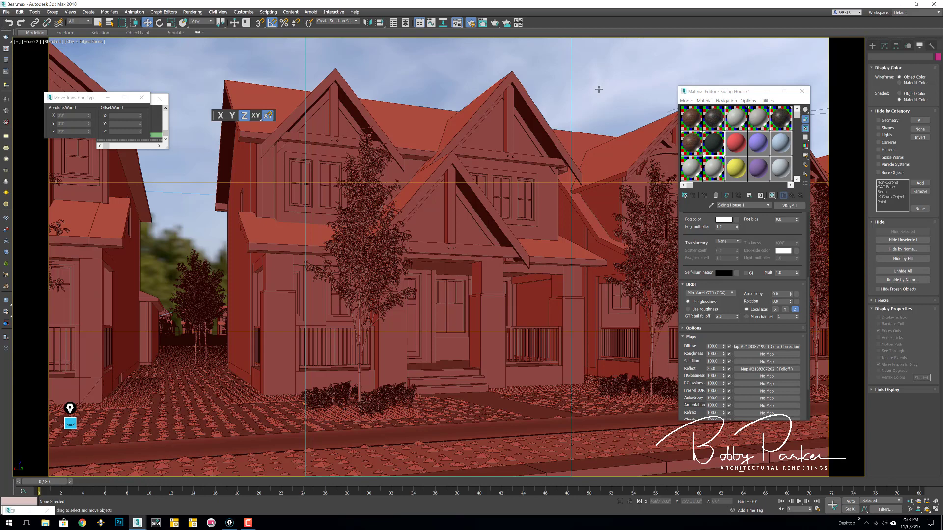
key("shift+s")
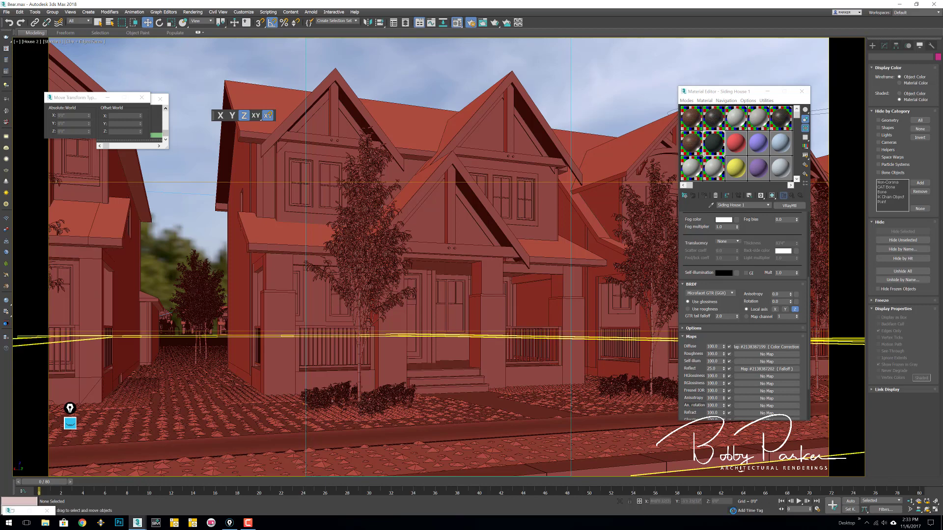
- Disable the Action Safe and Title Safe frames in the viewport configuration
right_click(919, 509)
left_click(458, 169)
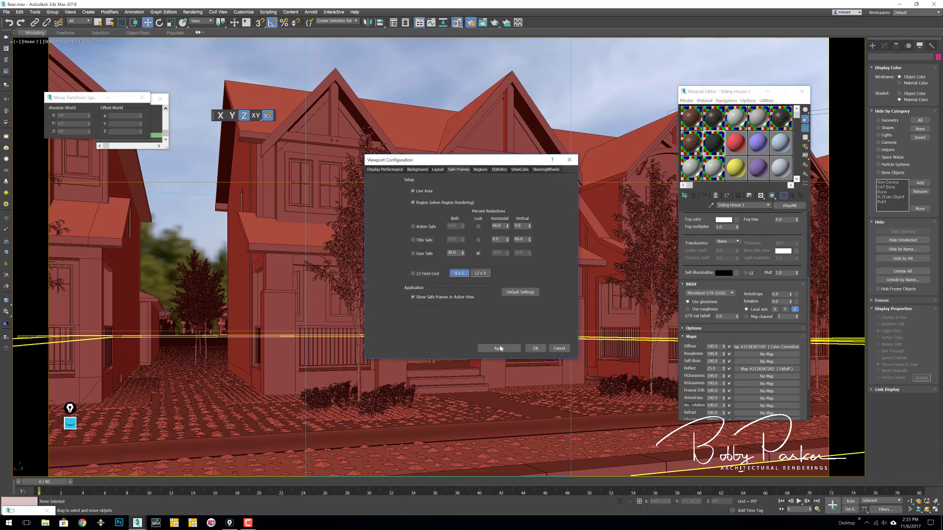
left_click(535, 348)
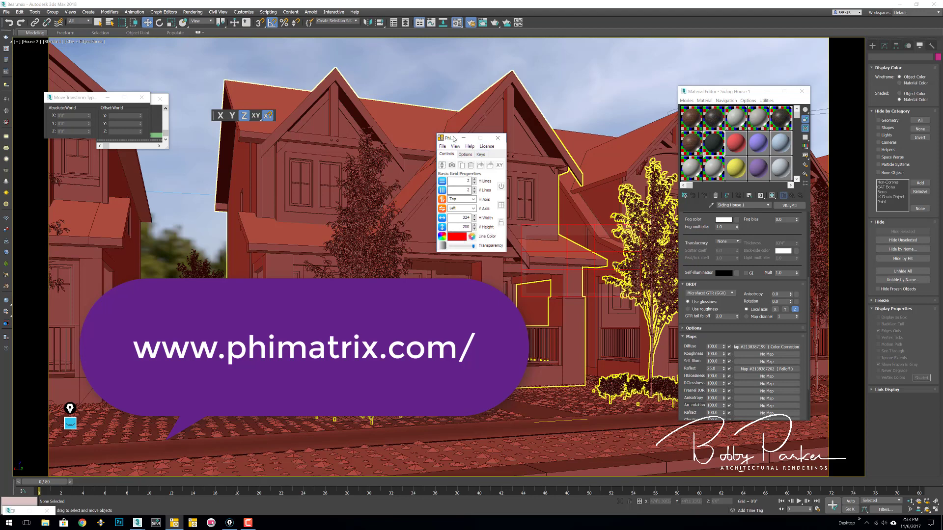
- Replace the open PhiMatrix window with PhiMatrix Golden Ratio Design and stretch its grid over the whole camera view
left_click(498, 138)
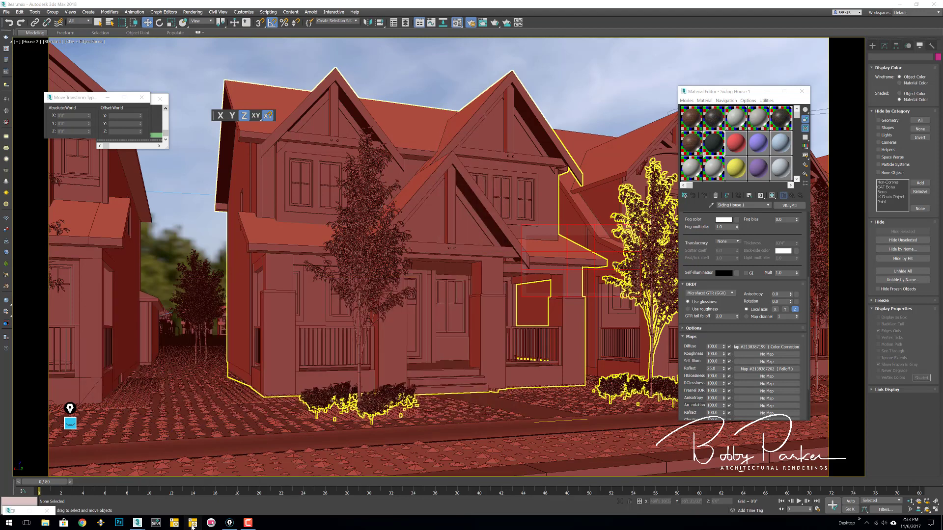
left_click(192, 523)
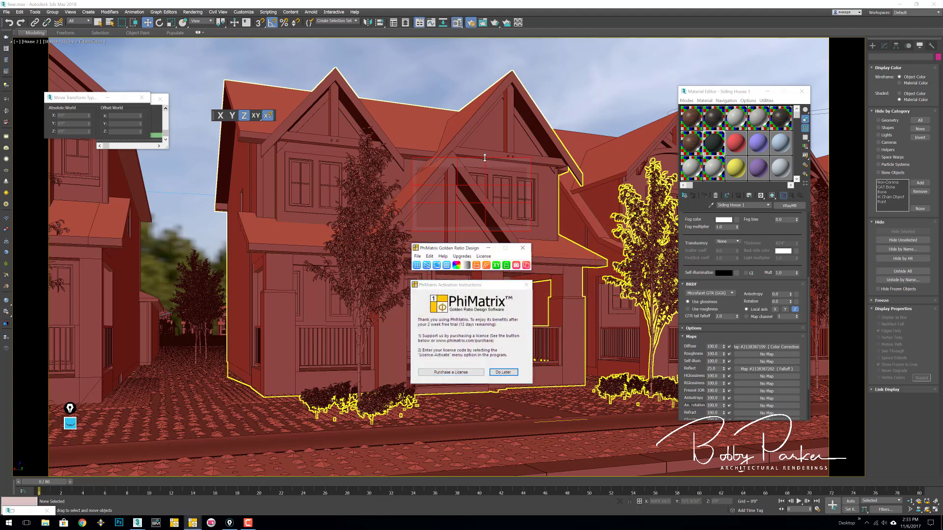
left_click_drag(485, 157, 459, 150)
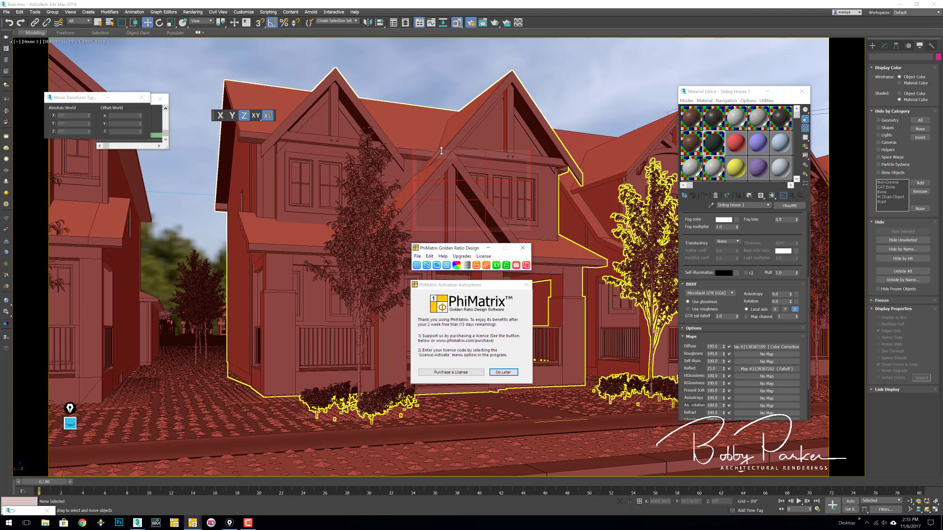
left_click_drag(459, 183, 94, 69)
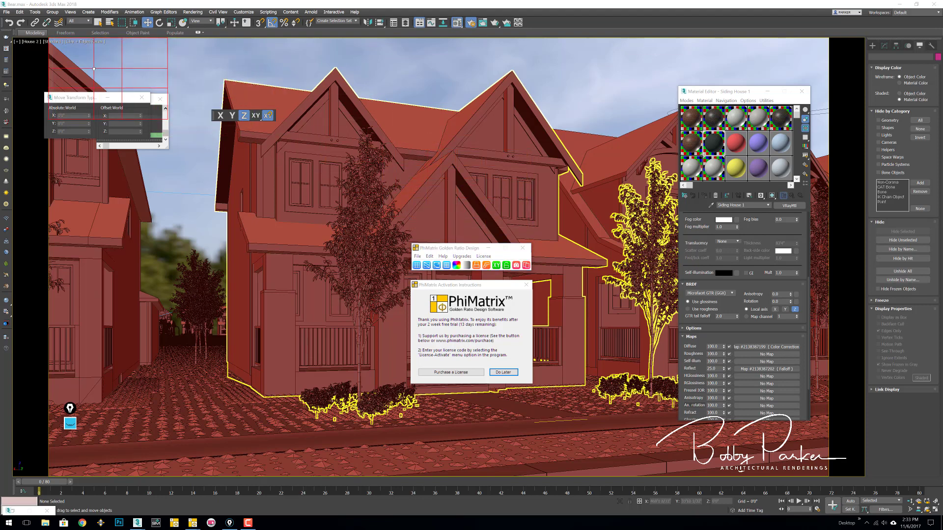
left_click_drag(168, 103, 829, 478)
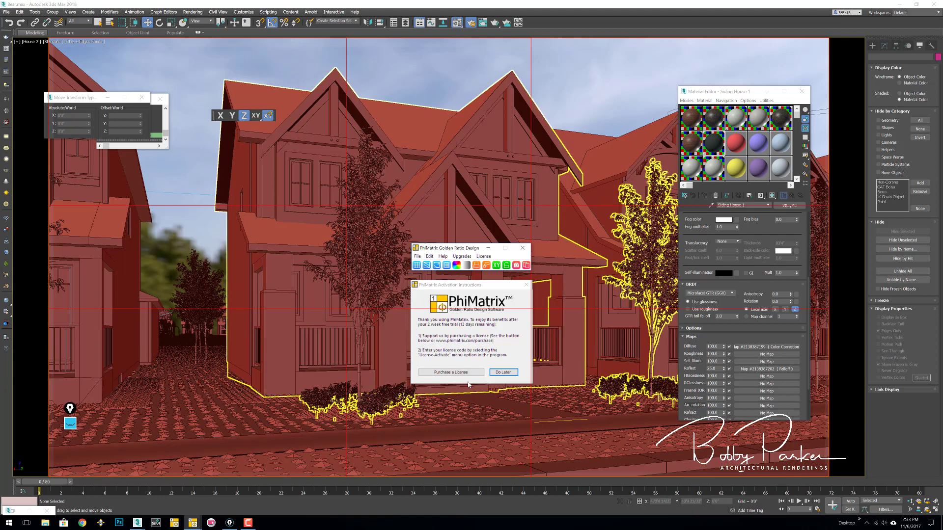
- Try several golden ratio grid layouts and densities over the house, finishing with a densely subdivided grid
scroll(279, 179, "up", 1)
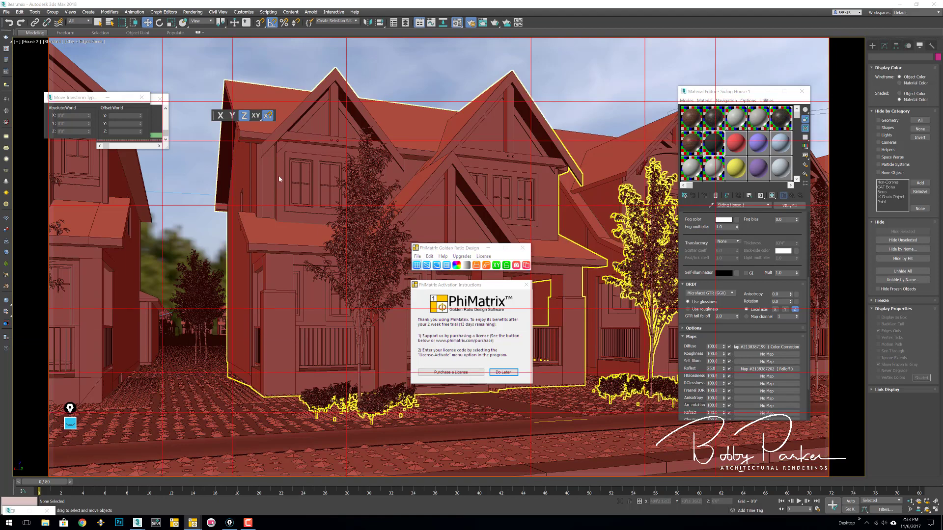
scroll(278, 179, "up", 1)
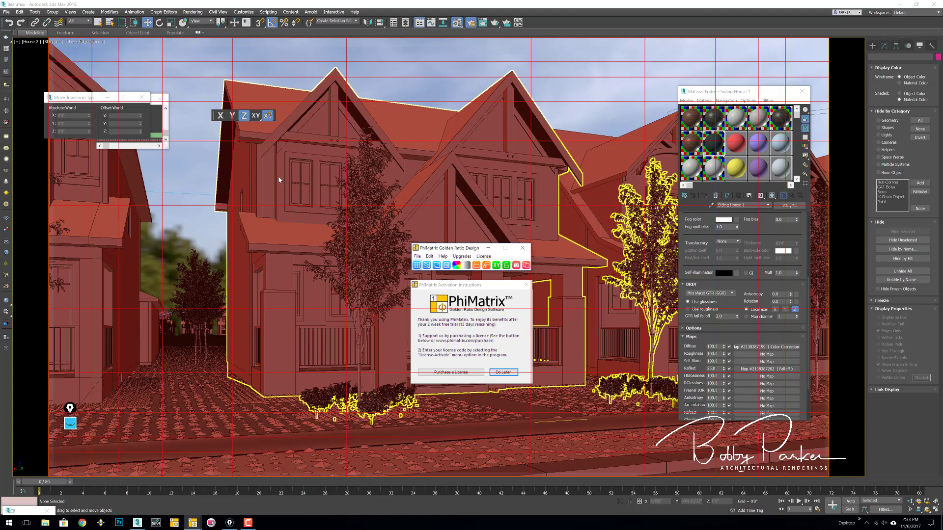
scroll(279, 180, "down", 2)
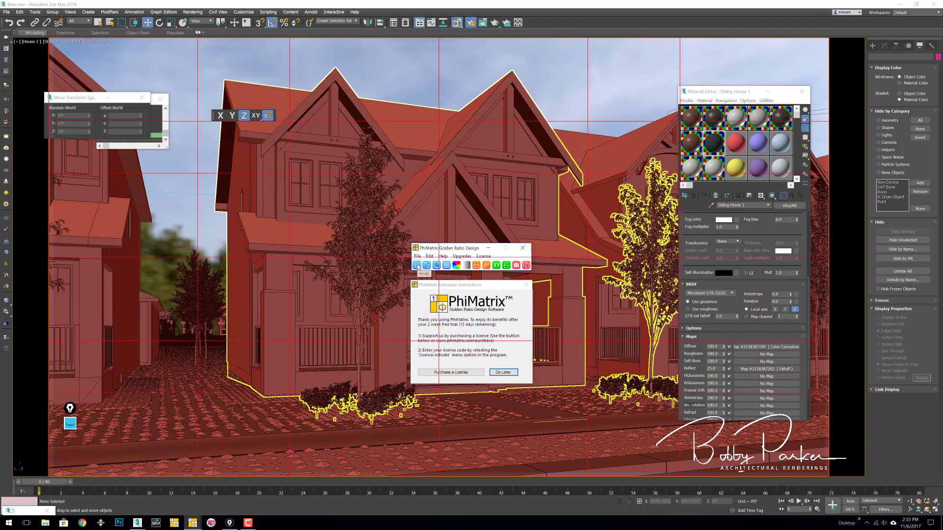
scroll(279, 179, "up", 1)
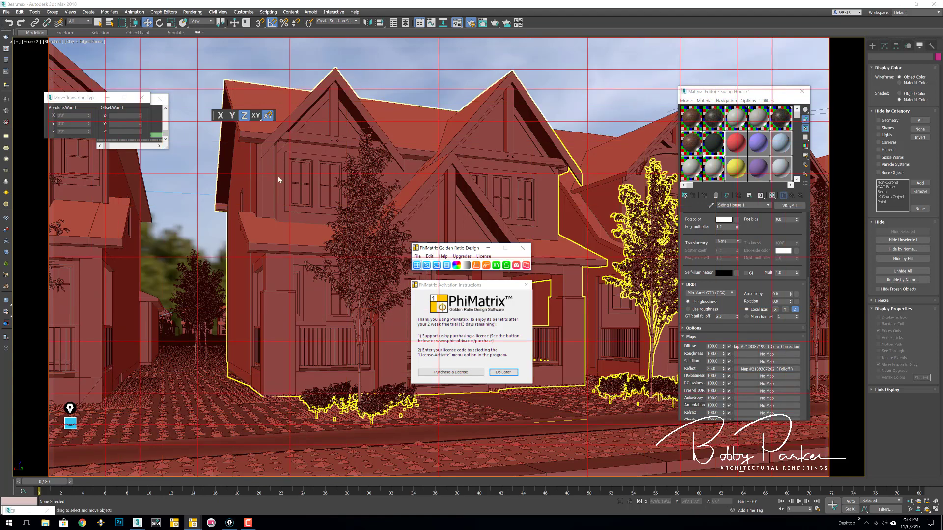
scroll(278, 180, "up", 1)
- Move the PhiMatrix toolbar off the house onto the material editor and dismiss the activation instructions
left_click_drag(455, 251, 682, 236)
left_click(527, 285)
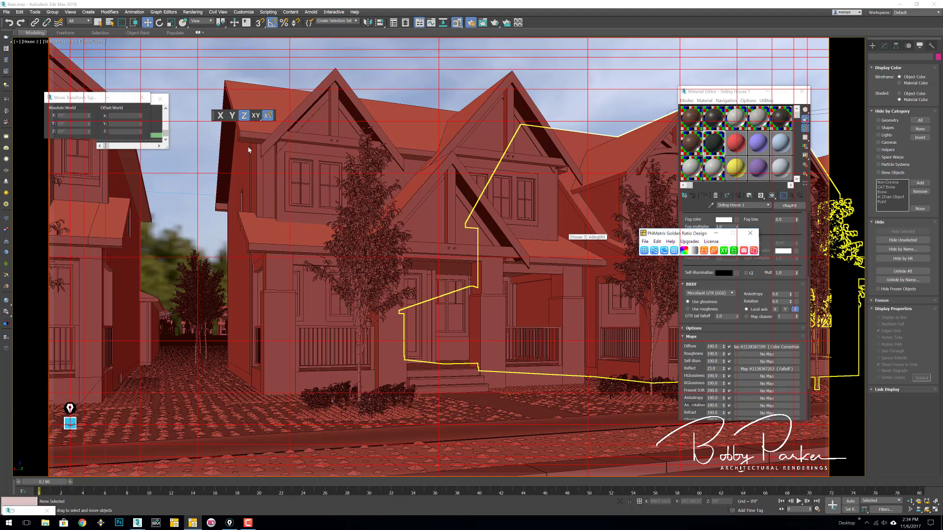
- Cycle through the diagonal and golden spiral overlays on the PhiMatrix grid
left_click(654, 250)
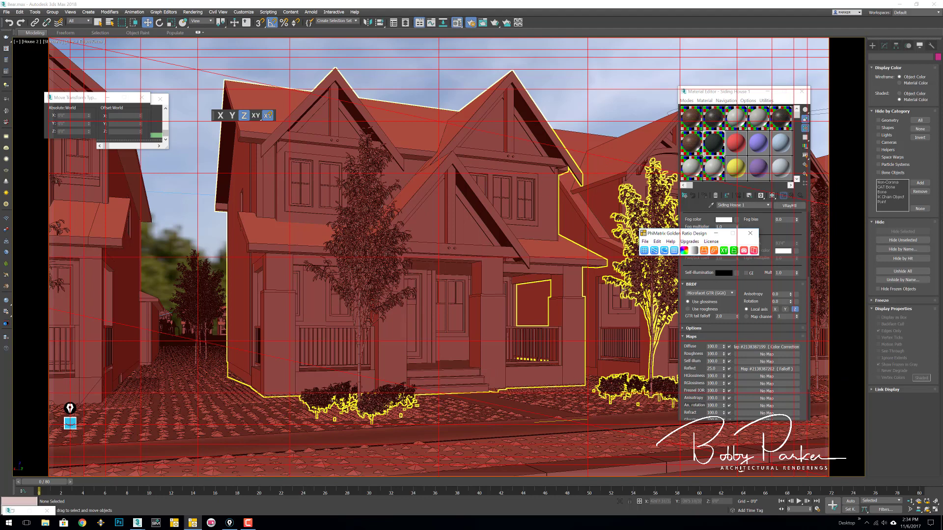
left_click(664, 250)
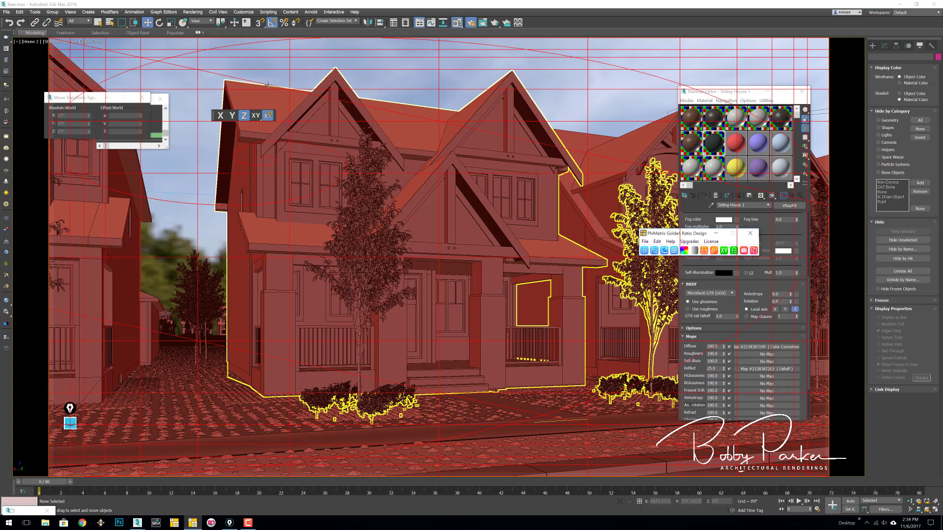
left_click(664, 250)
left_click(664, 251)
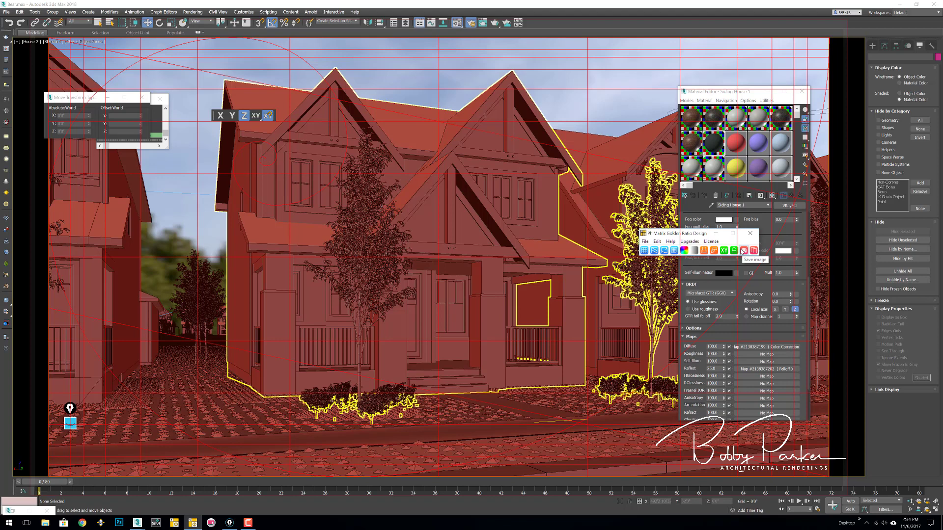
- Open the PhiMatrix user options and return to the 3ds Max viewport
left_click(657, 242)
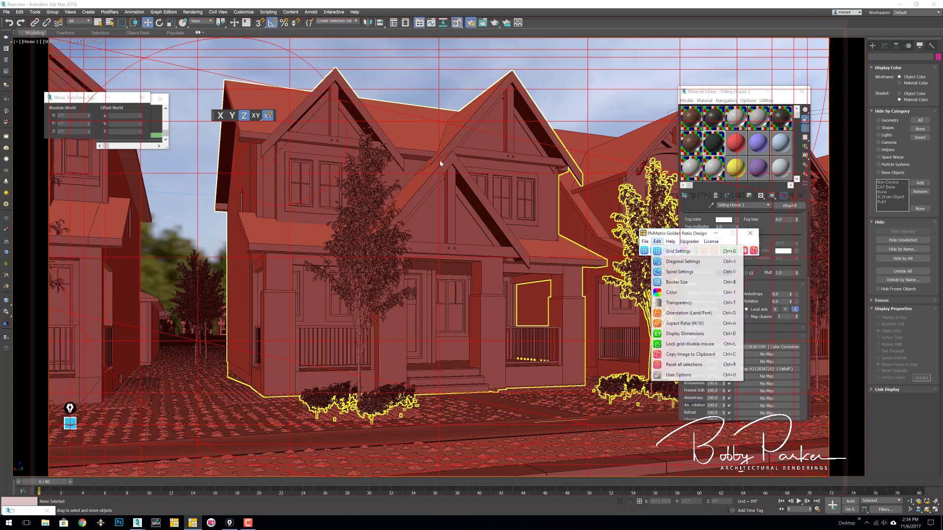
left_click(679, 376)
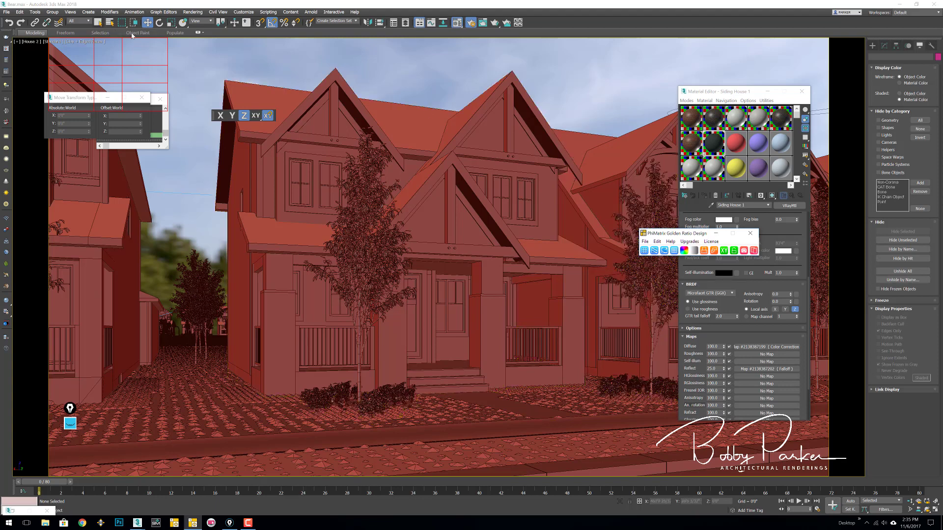
left_click(215, 52)
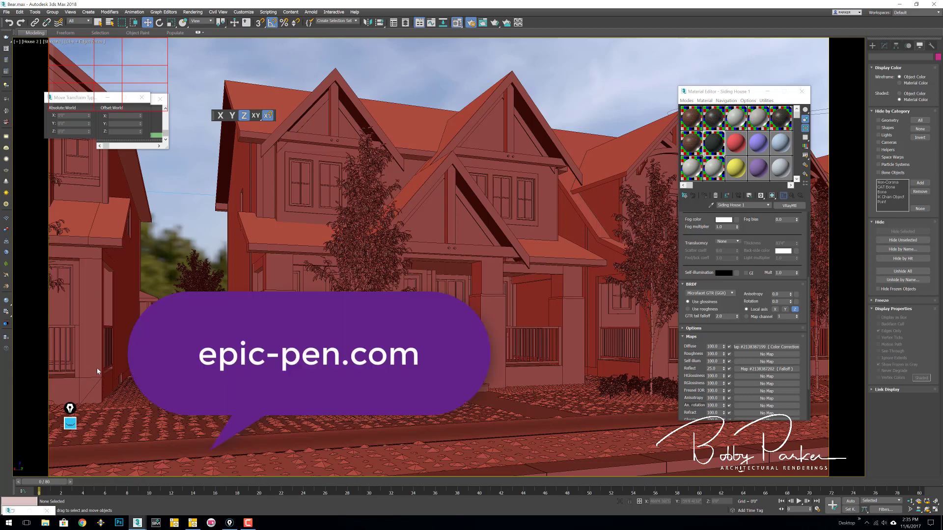
- Switch to Epic Pen, expand its toolbar beside the house and erase the leftover yellow strokes
mouse_move(236, 526)
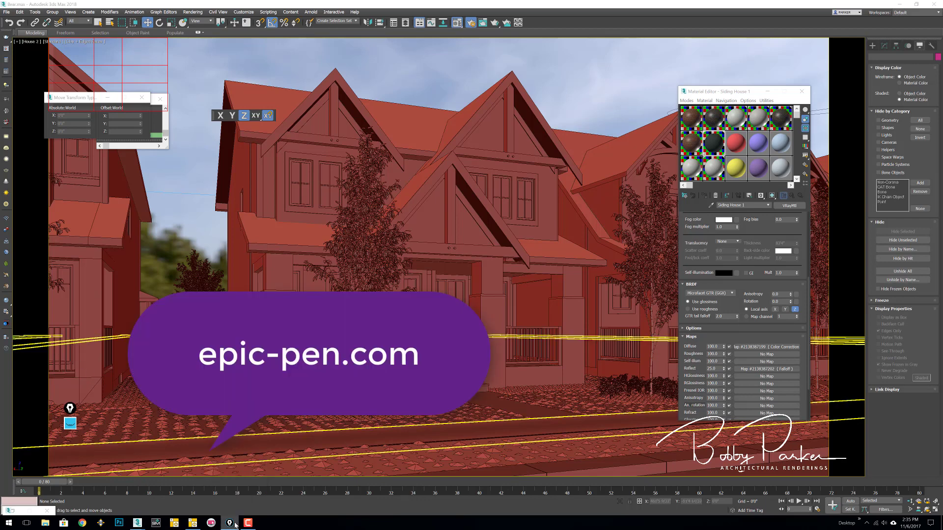
left_click_drag(69, 409, 209, 210)
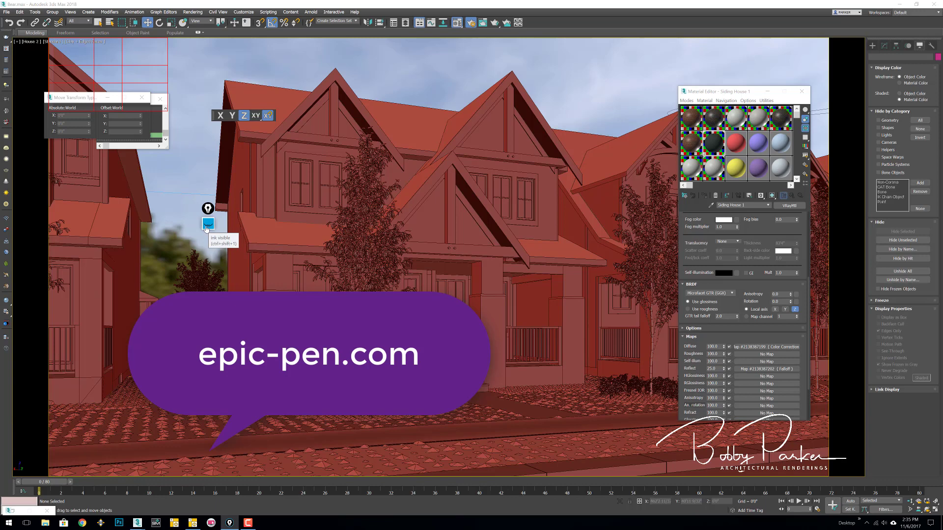
left_click(208, 225)
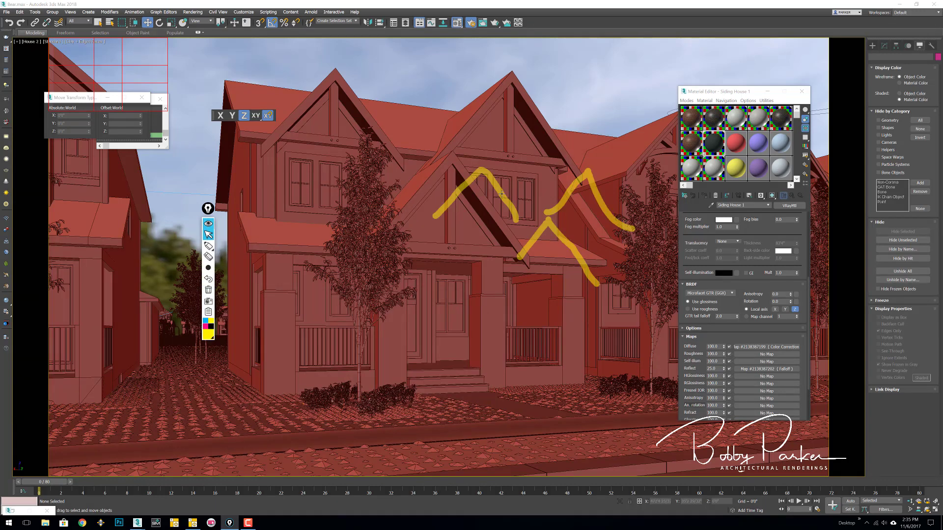
left_click(208, 256)
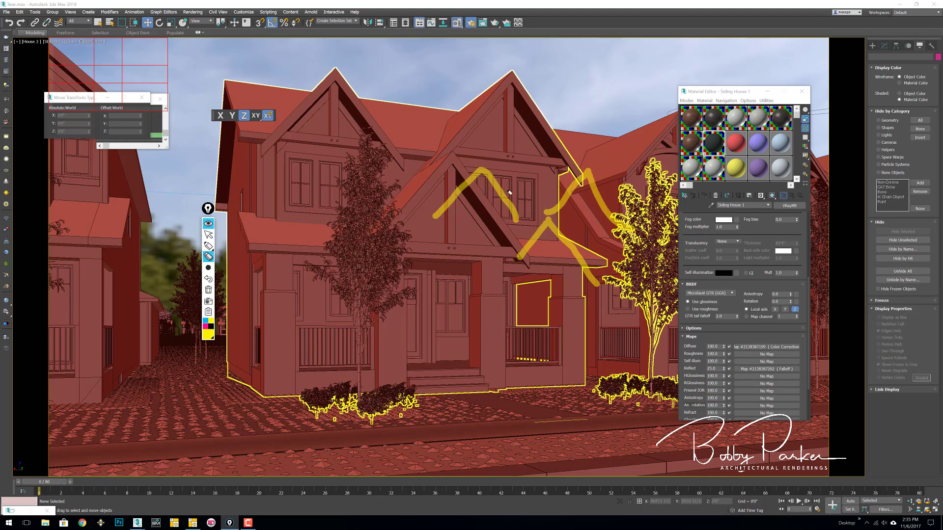
mouse_move(442, 211)
left_mouse_down()
mouse_move(551, 196)
mouse_move(540, 242)
left_mouse_up()
left_click(540, 241)
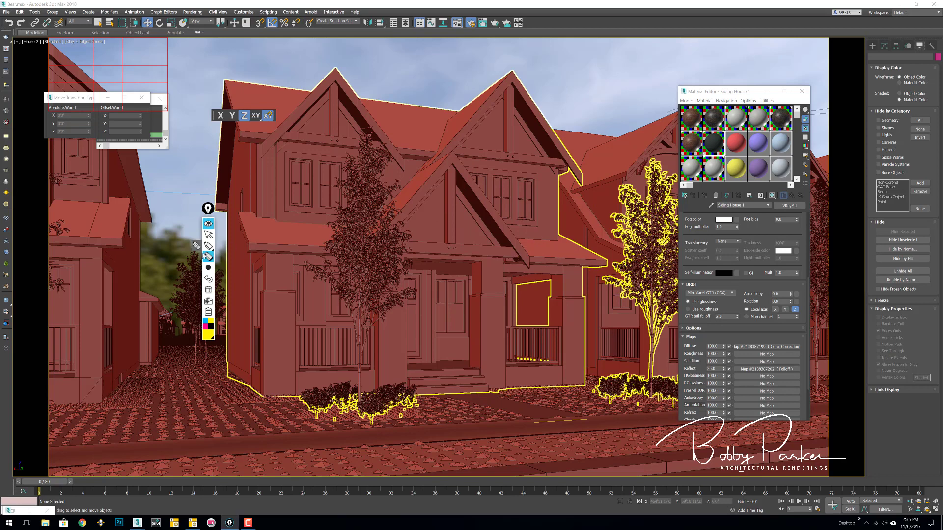
- Trace the two upper gables and circle the center of the porch gable's beam in yellow ink, and clear the drawing
left_click(209, 245)
mouse_move(265, 148)
left_mouse_down()
mouse_move(331, 77)
mouse_move(404, 160)
mouse_move(486, 120)
mouse_move(513, 78)
mouse_move(583, 183)
left_mouse_up()
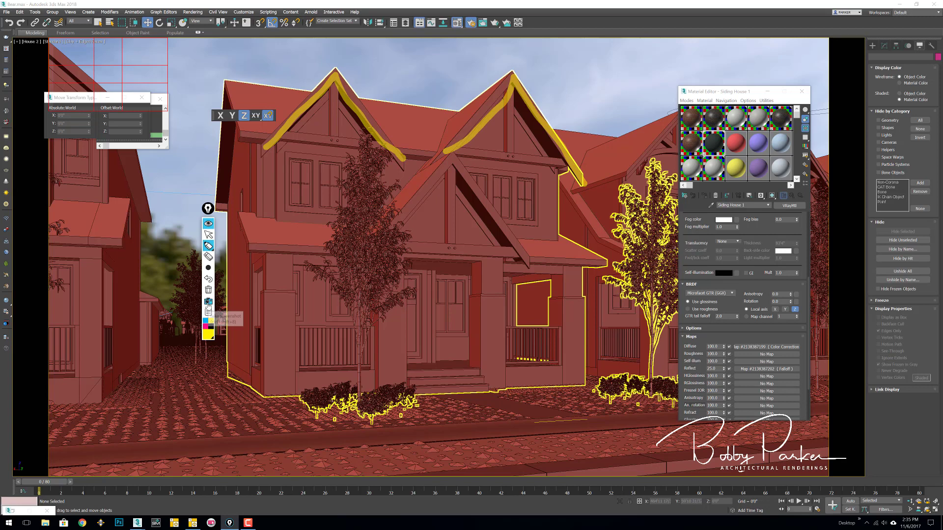
left_click_drag(447, 229, 441, 230)
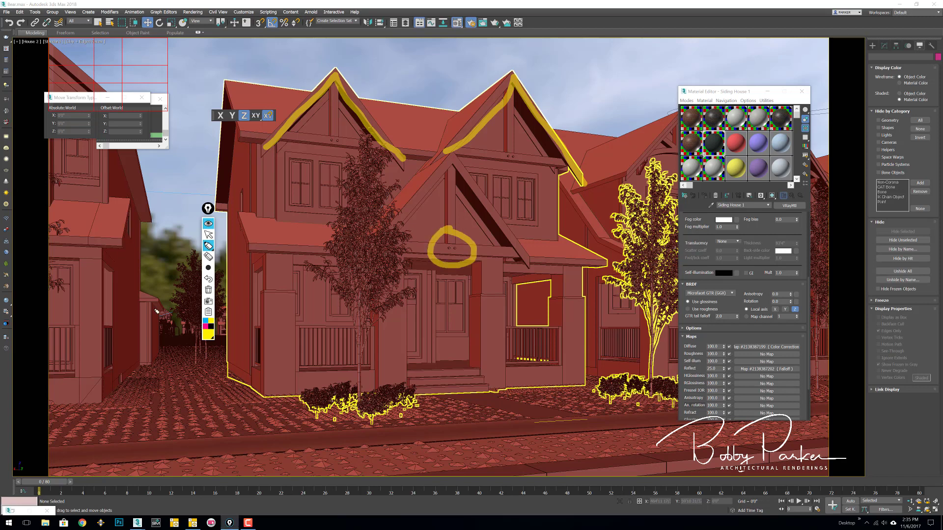
left_click(208, 290)
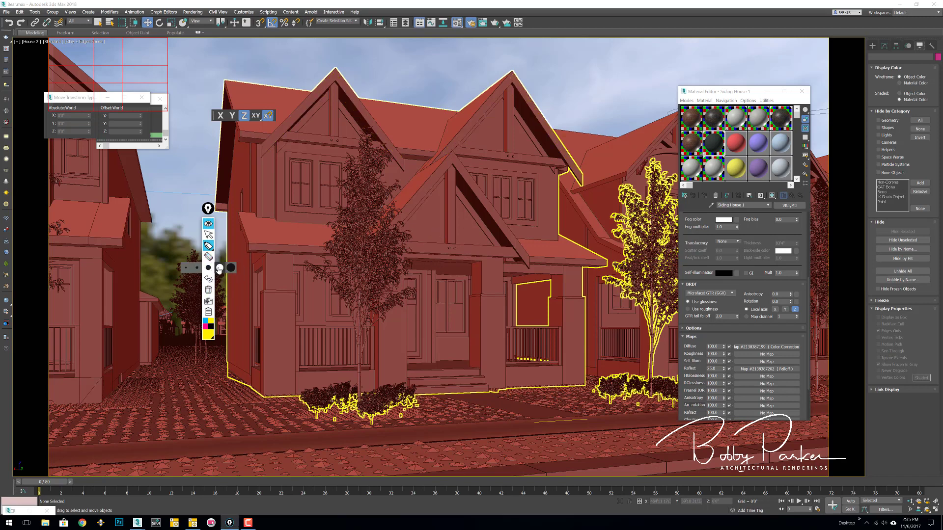
- Scribble across the house with a thicker yellow pen and clear the ink
mouse_move(420, 242)
left_mouse_down()
mouse_move(481, 256)
mouse_move(535, 295)
mouse_move(660, 261)
mouse_move(417, 147)
mouse_move(334, 307)
mouse_move(384, 326)
left_mouse_up()
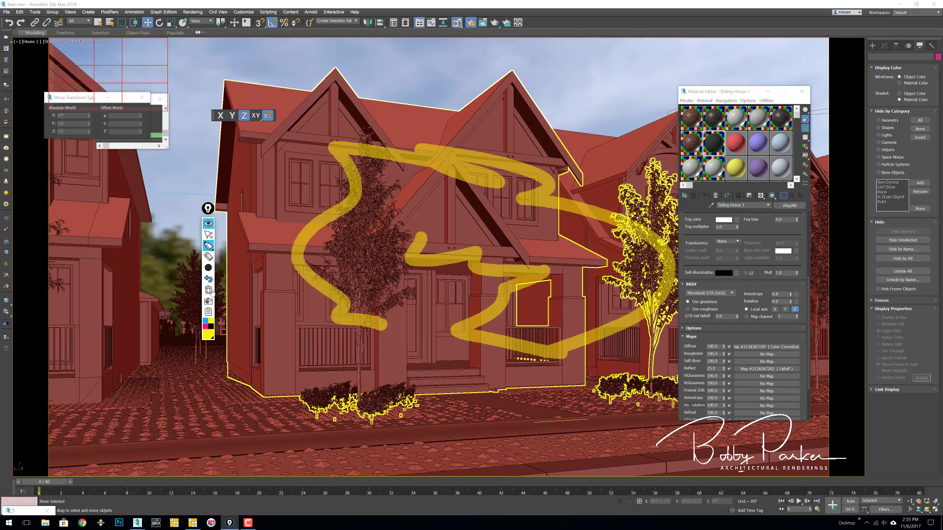
left_click(209, 291)
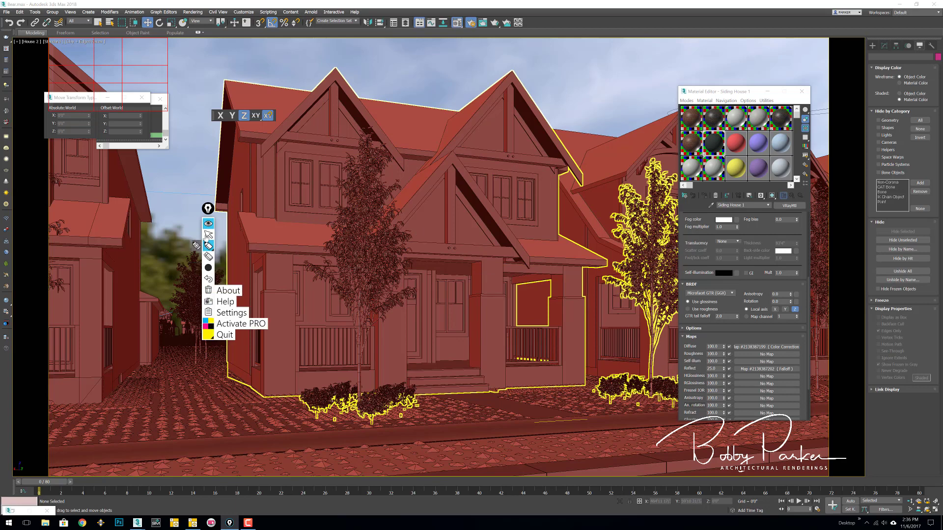
- Return Epic Pen to cursor mode and park its collapsed toolbar over the ground beside the neighboring house
left_click(208, 234)
left_click(208, 208)
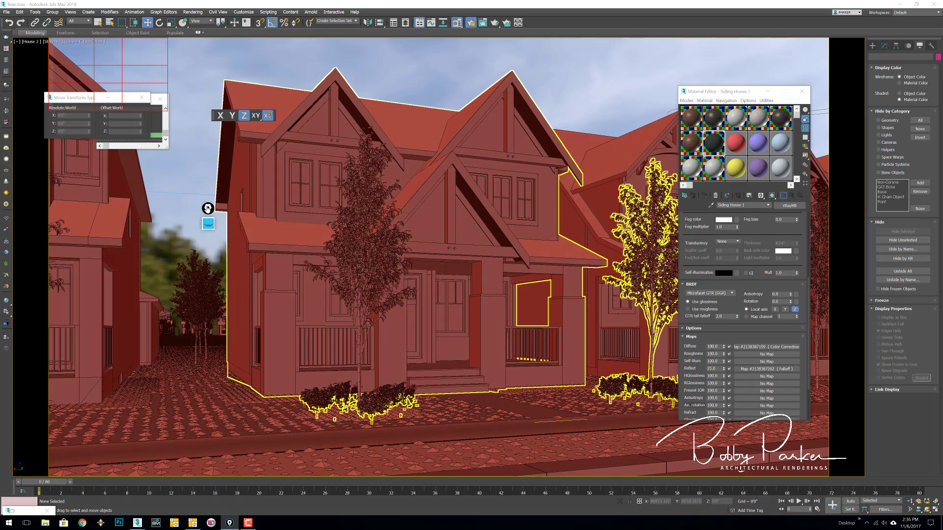
left_click_drag(209, 209, 78, 436)
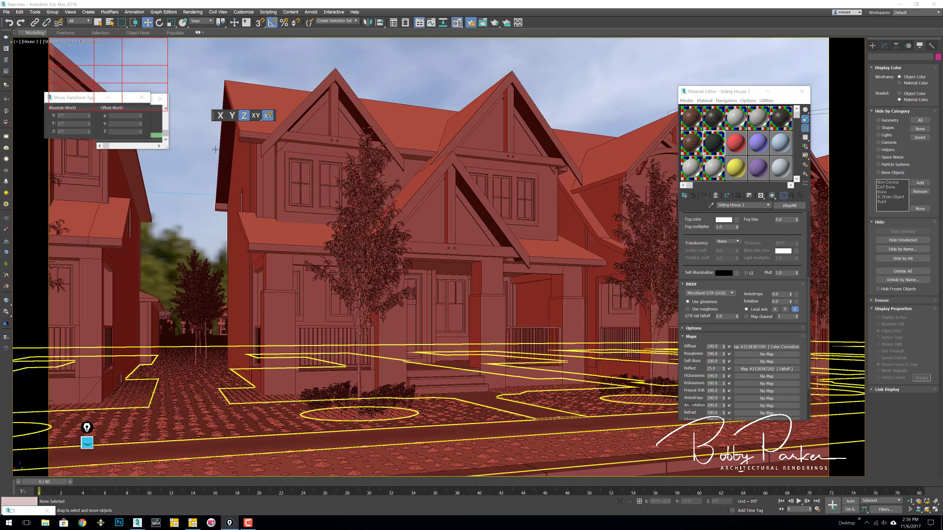